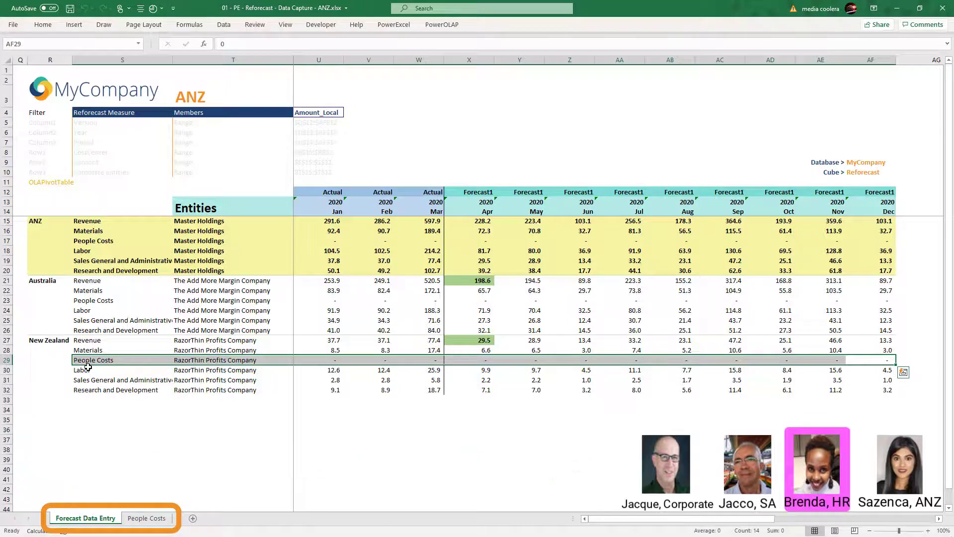
Examine the accounts, versions and years listed for Australia in the actual and forecast blocks of the People Costs sheet
left_click(152, 518)
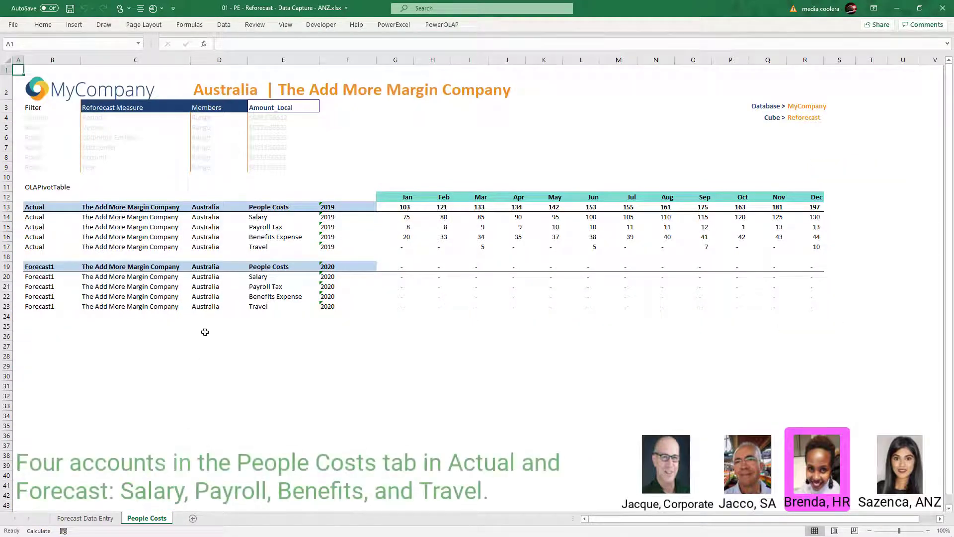
left_click(240, 86)
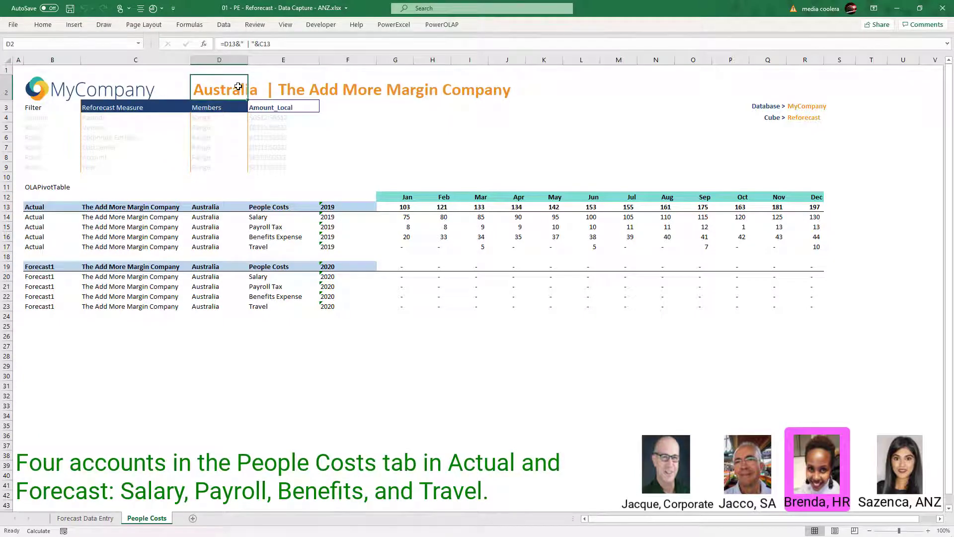
left_click_drag(226, 91, 502, 98)
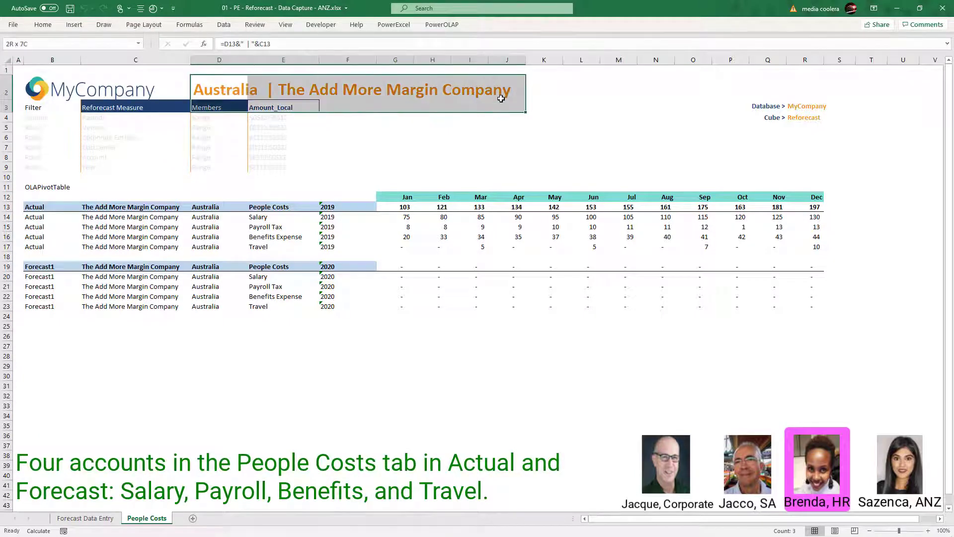
left_click(260, 217)
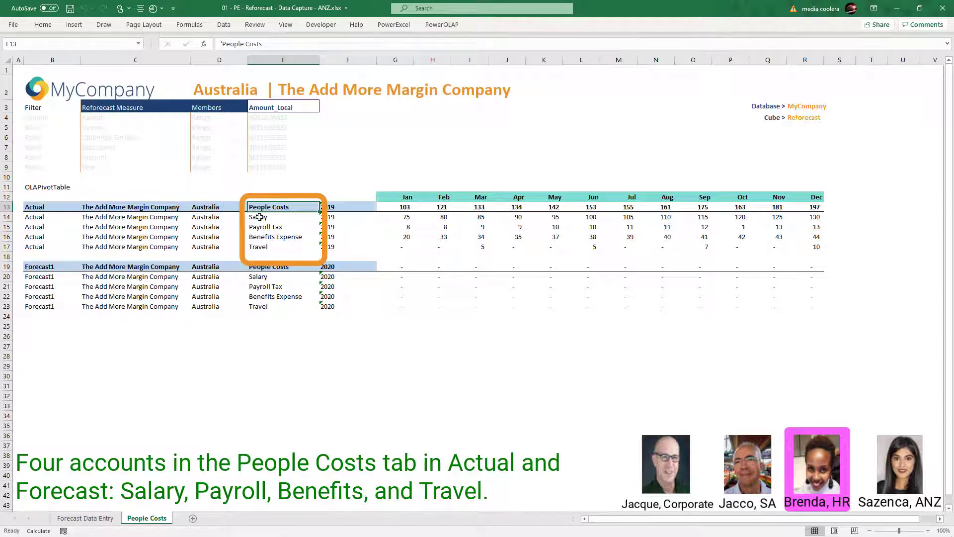
left_click_drag(260, 216, 260, 246)
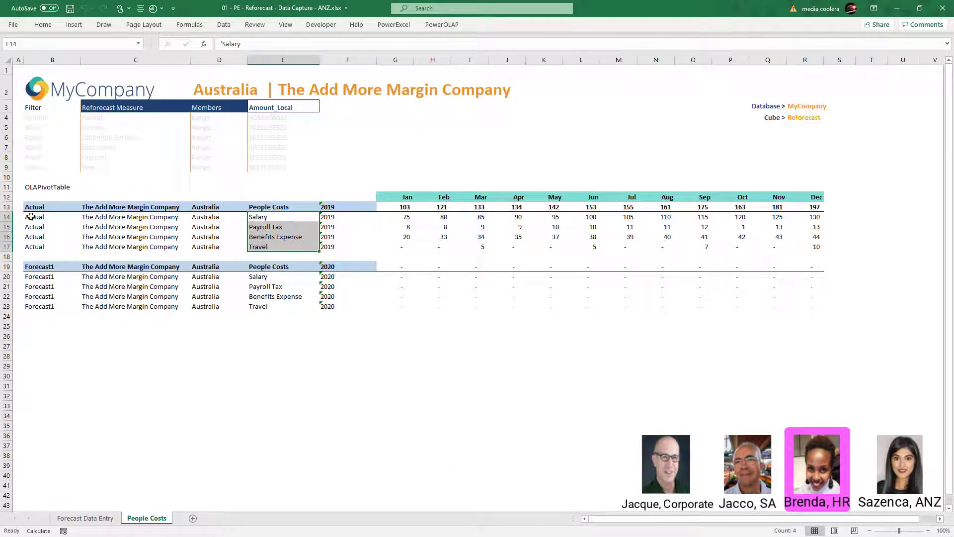
left_click_drag(30, 216, 41, 244)
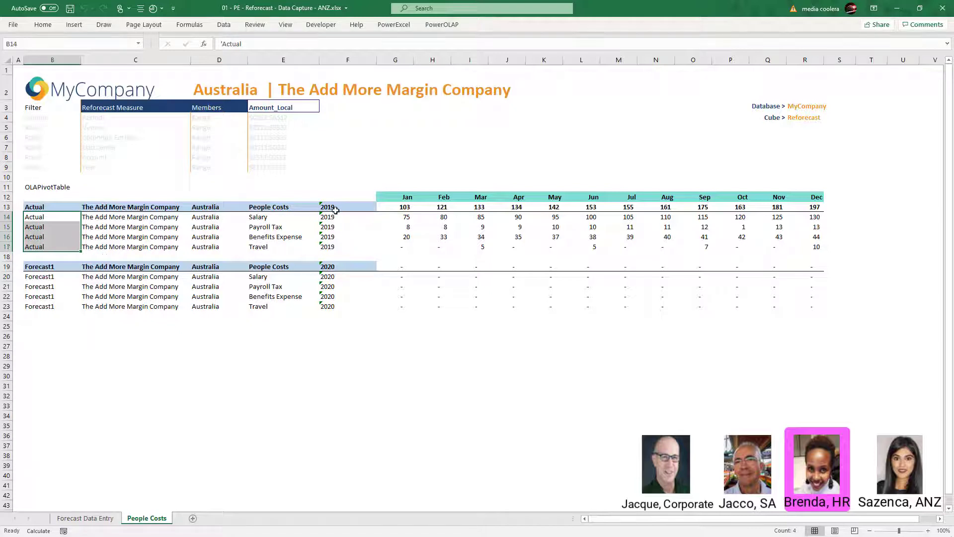
left_click_drag(331, 217, 329, 245)
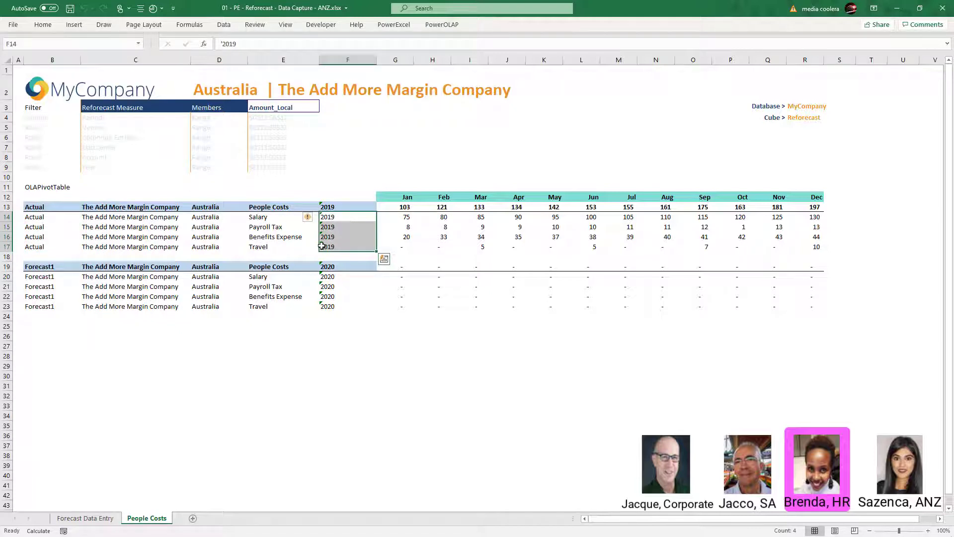
left_click_drag(38, 267, 37, 305)
left_click_drag(323, 267, 323, 306)
left_click(395, 285)
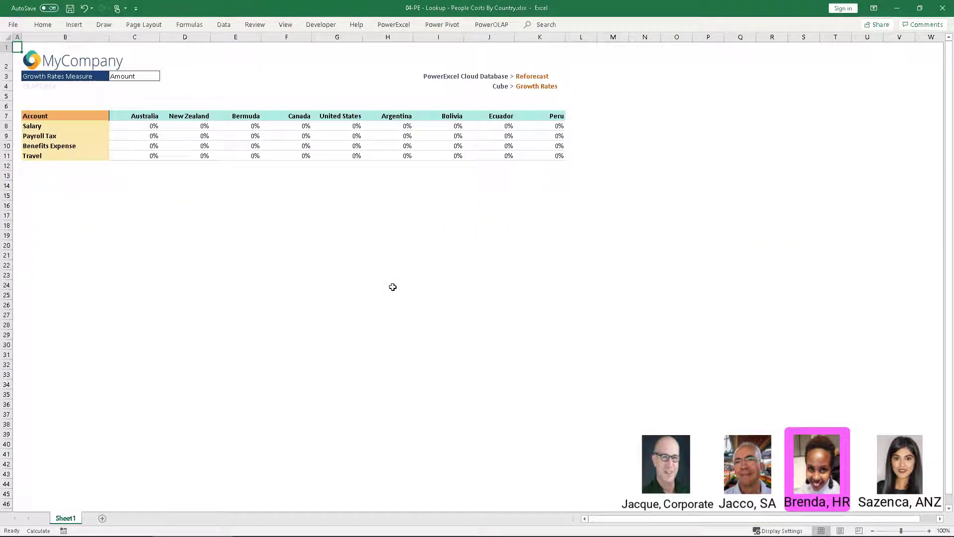
Enter Australia's growth rates as Salary 110%, Payroll Tax 111%, Benefits Expense 112% and Travel 113%, and recalculate the lookup sheet
left_click(134, 116)
left_click_drag(257, 115, 547, 119)
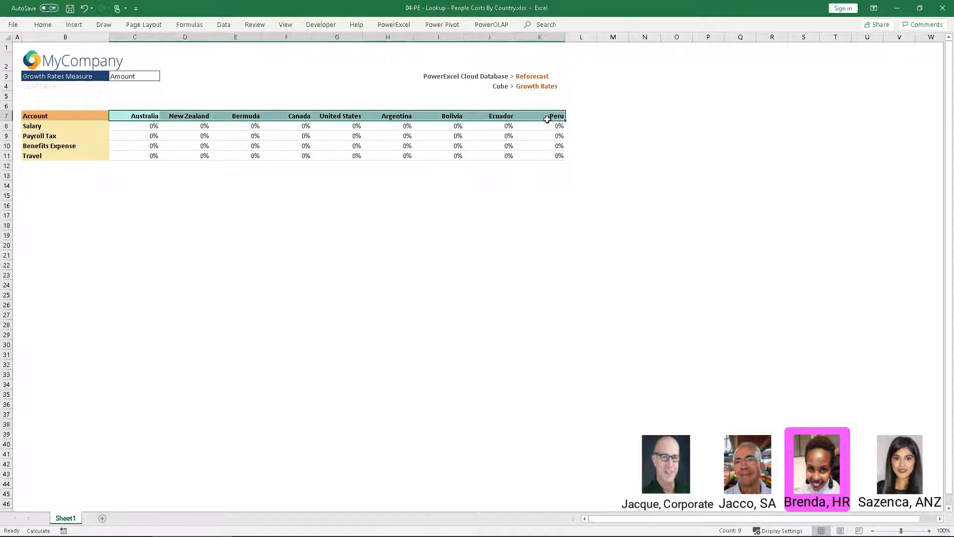
left_click_drag(50, 125, 52, 154)
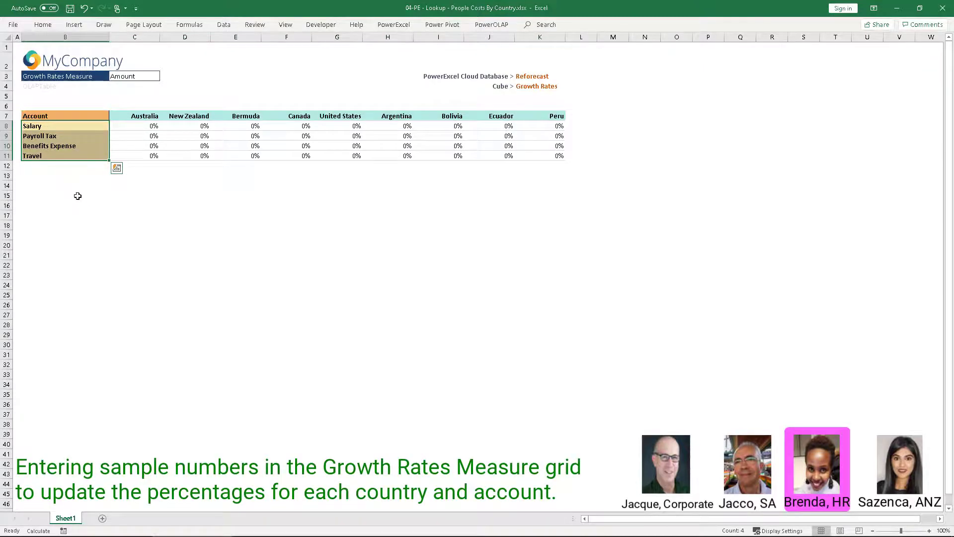
left_click(151, 127)
type("11")
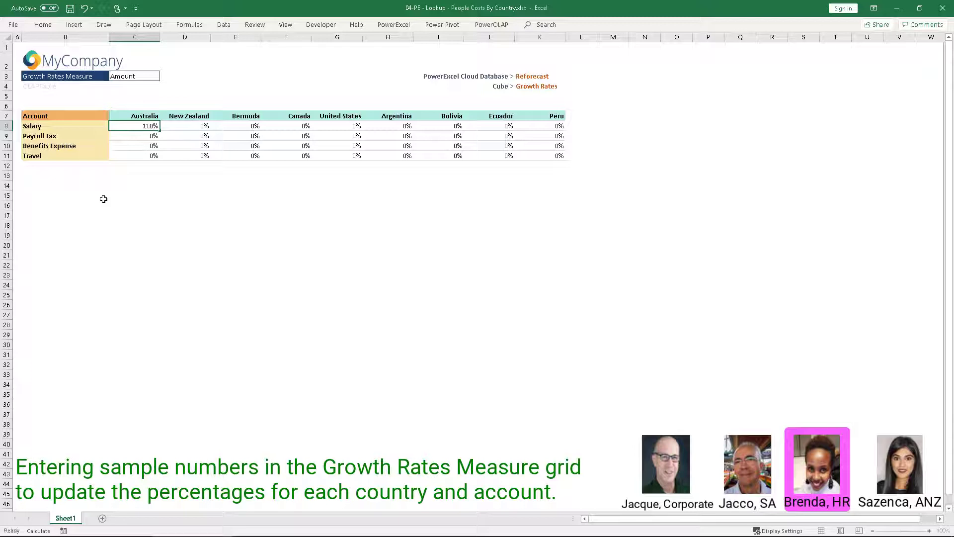
key("Return")
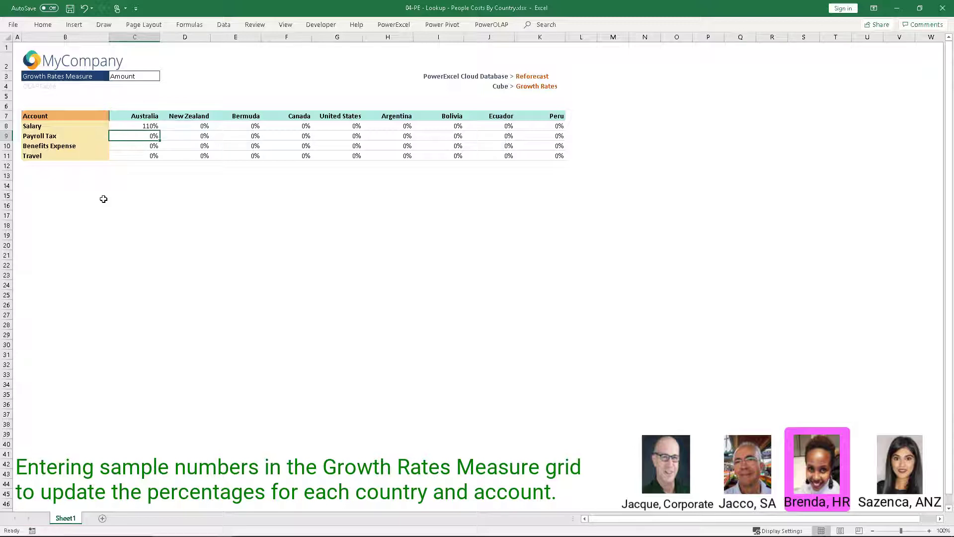
key("Return")
type("1")
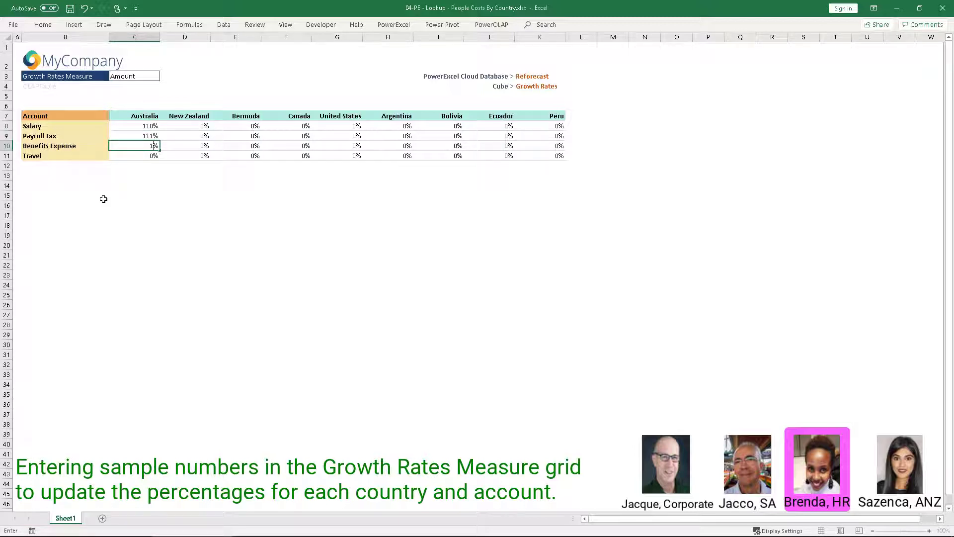
type("12")
key("Return")
type("113")
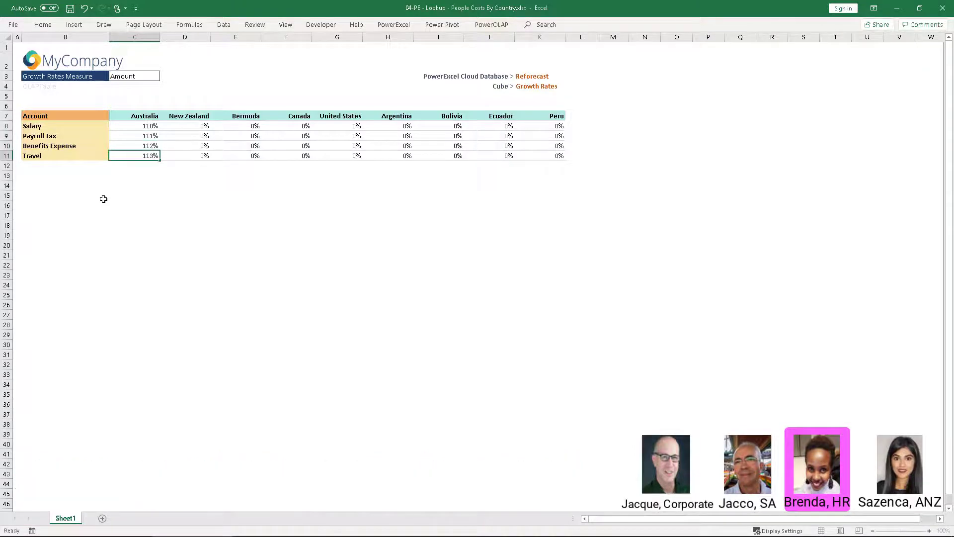
key("Return")
key("F9")
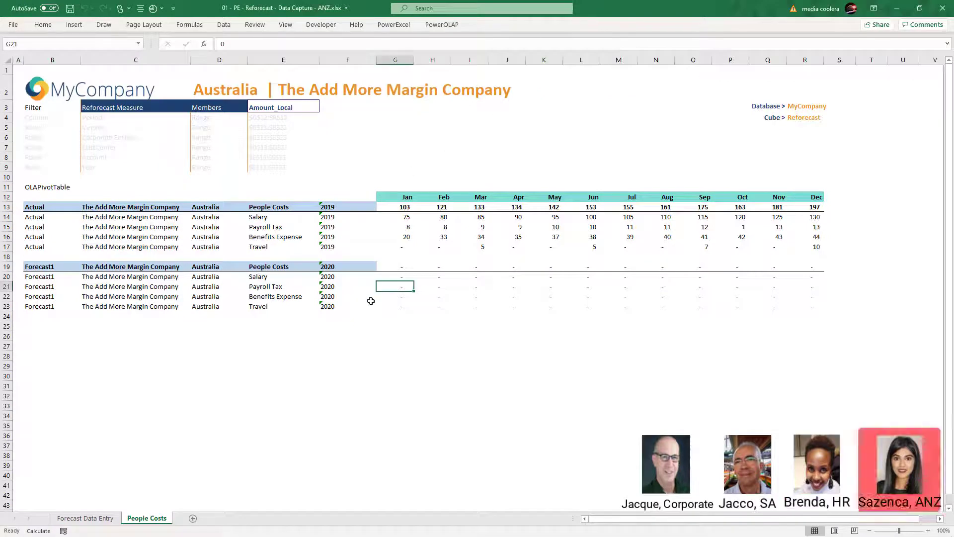
Recalculate Australia's People Costs sheet in the ANZ workbook and check the April 2020 forecast total
left_click(395, 266)
key("F9")
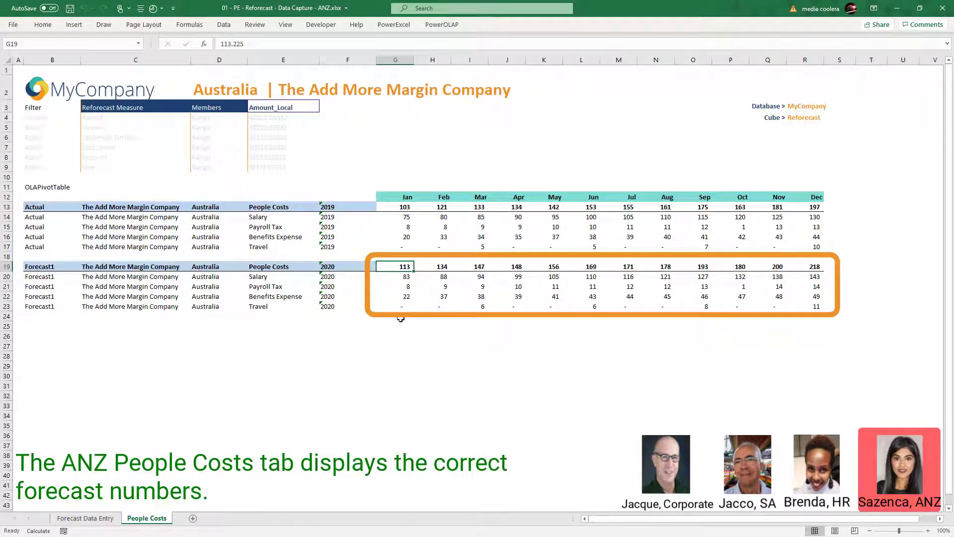
key("Left")
key("Left")
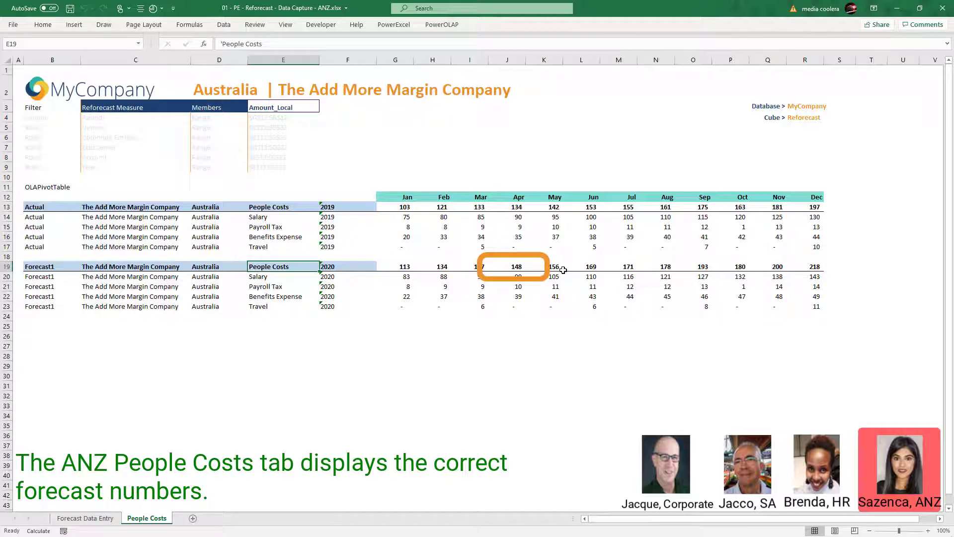
left_click(517, 266)
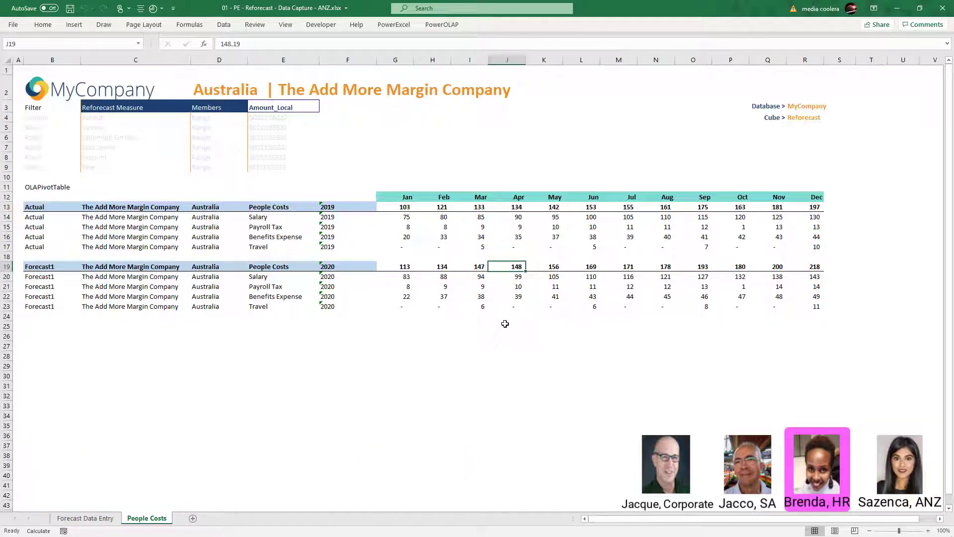
Check Australia's People Costs row for the April forecast in the Forecast Data Entry sheet
left_click(87, 518)
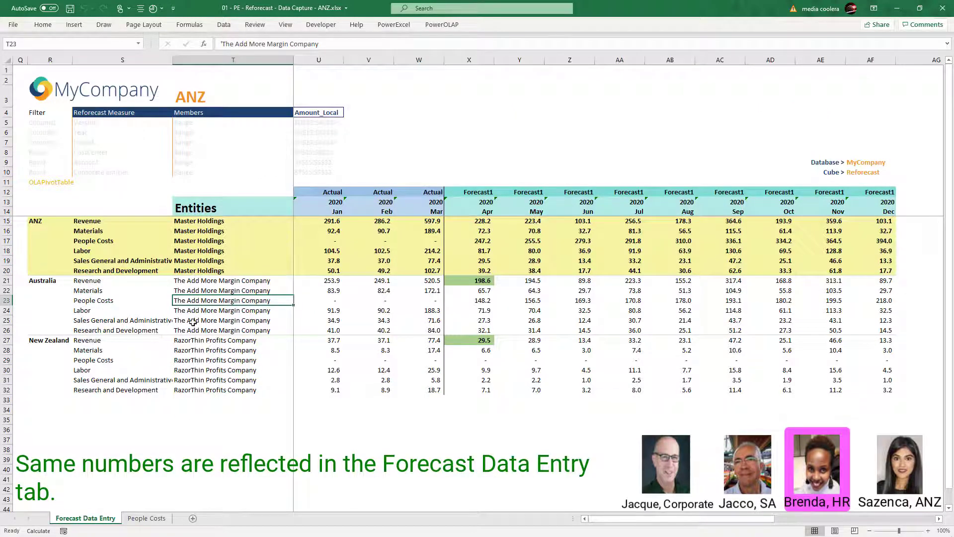
left_click(471, 301)
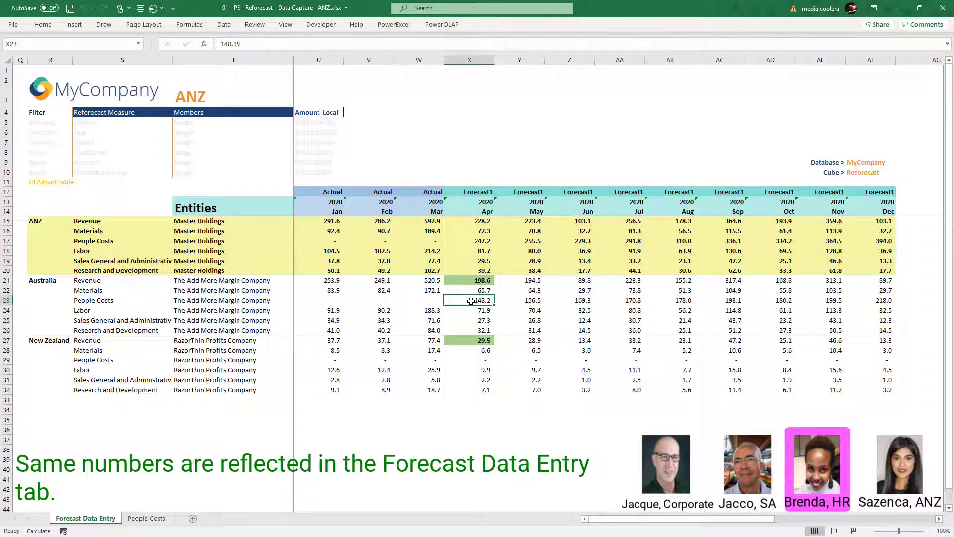
left_click_drag(75, 304, 468, 302)
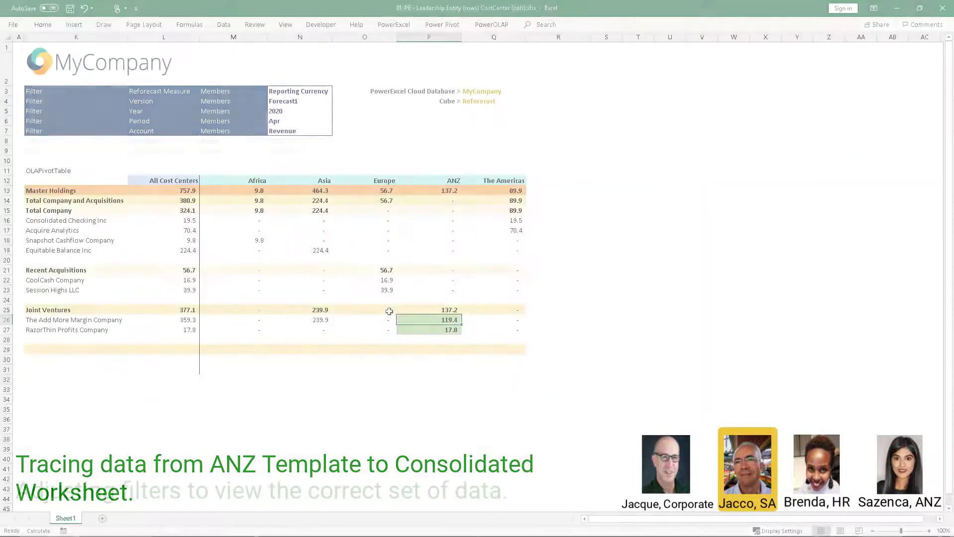
Set the consolidated worksheet's Reforecast Measure filter to Amount_Local instead of Reporting Currency
double_click(285, 92)
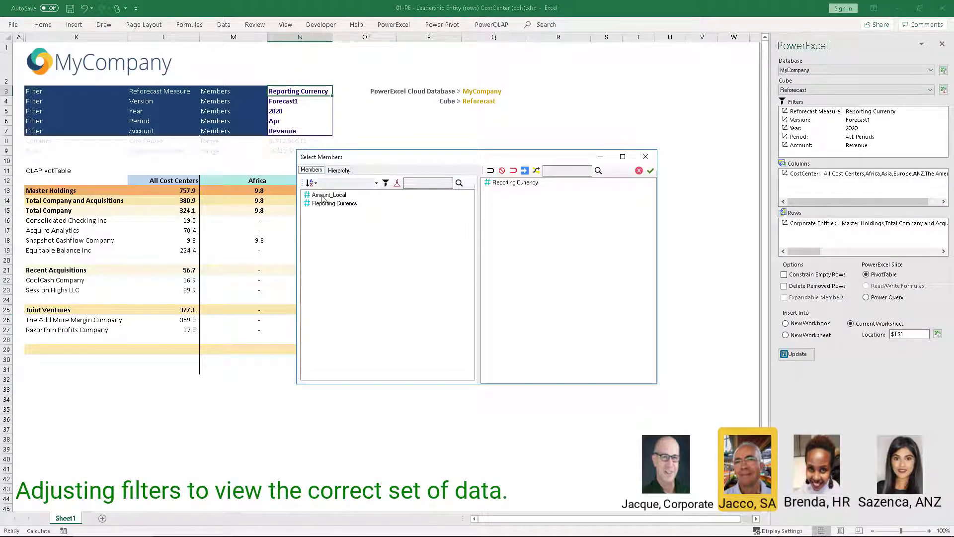
left_click(513, 171)
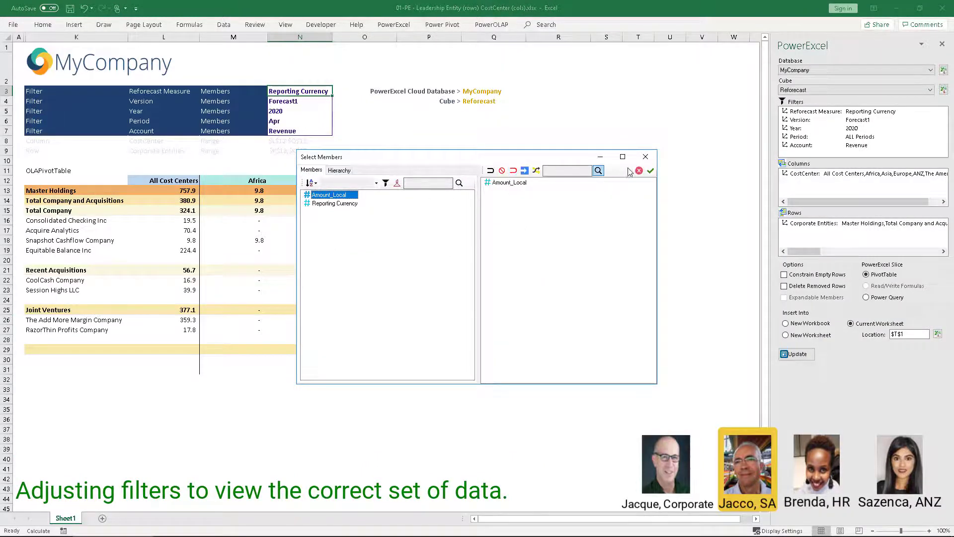
left_click(650, 171)
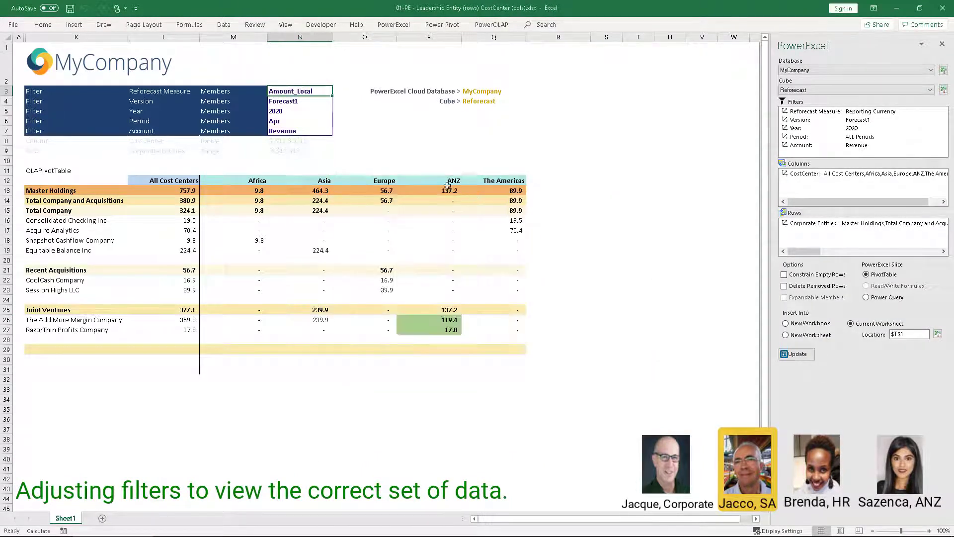
Set the Account filter to People Costs, recalculate, and check The Add More Margin Company's ANZ amount
double_click(275, 131)
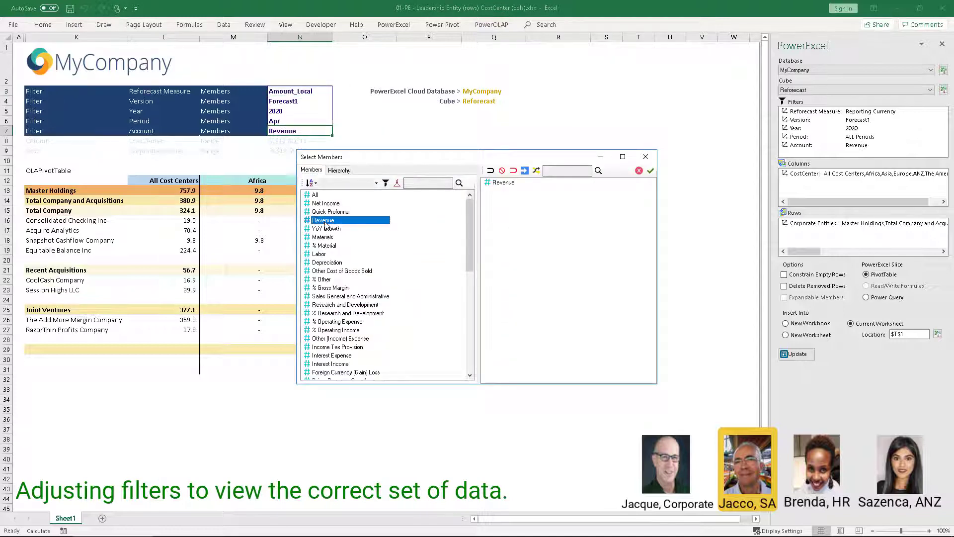
scroll(327, 226, "down", 8)
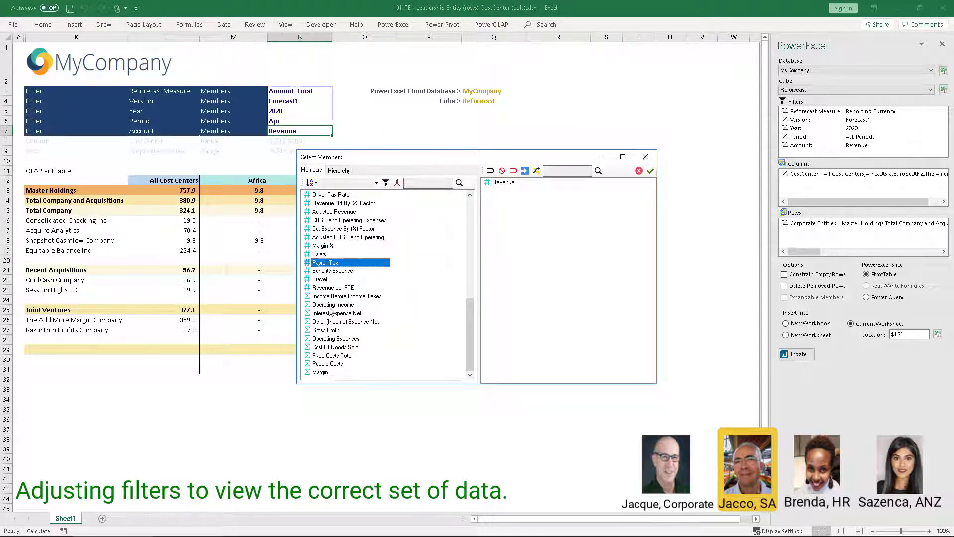
left_click(328, 366)
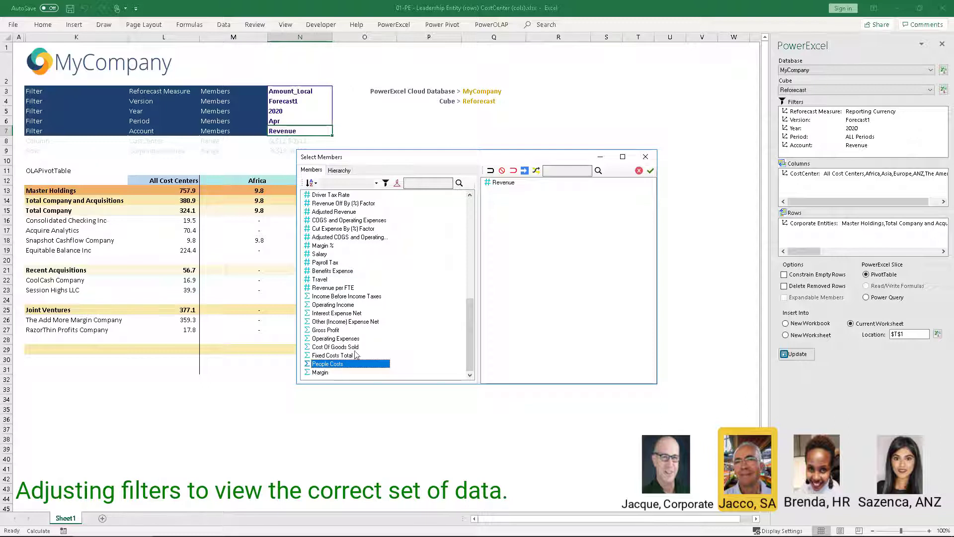
left_click(524, 170)
left_click(650, 170)
key("F9")
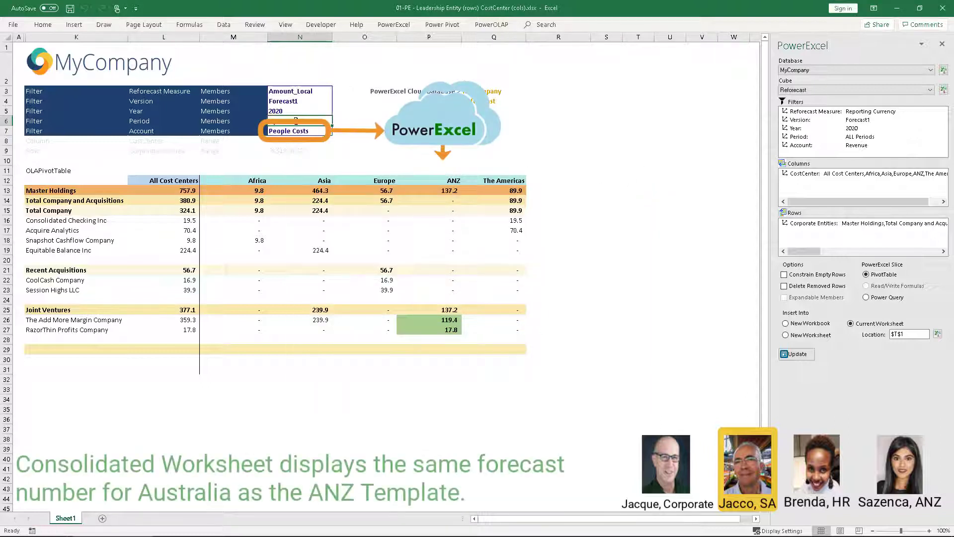
left_click(436, 322)
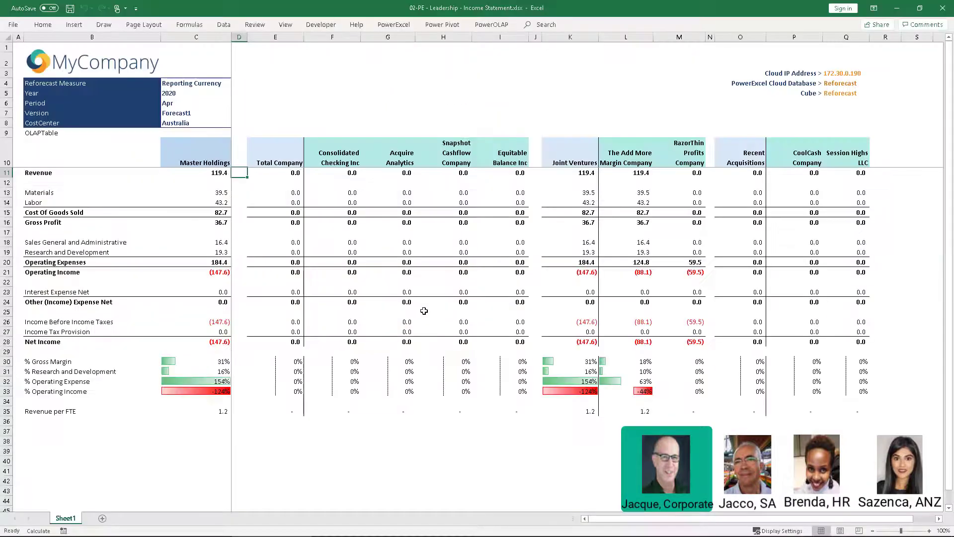
Set the income statement's Reforecast Measure to Amount_Local, review the other filters, and recalculate the sheet
double_click(185, 82)
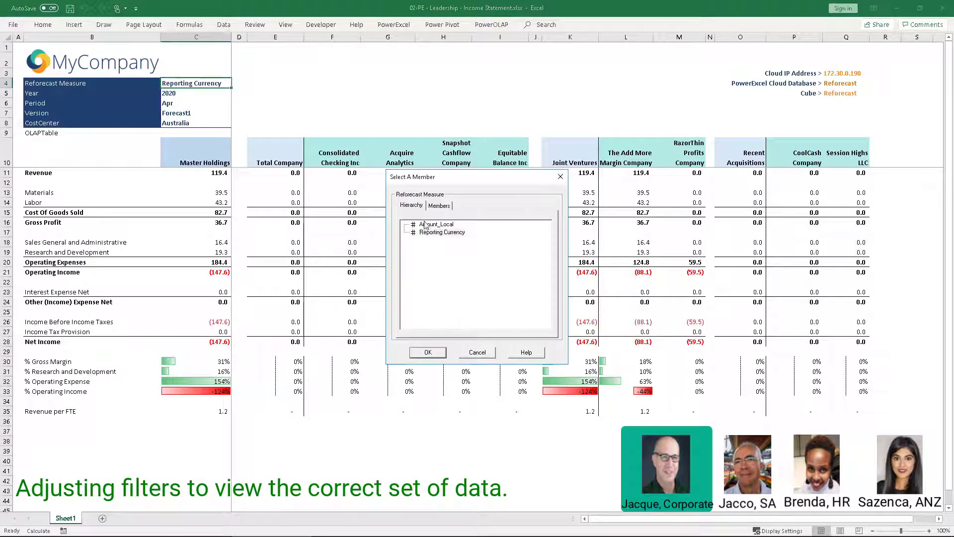
left_click(426, 225)
left_click(428, 352)
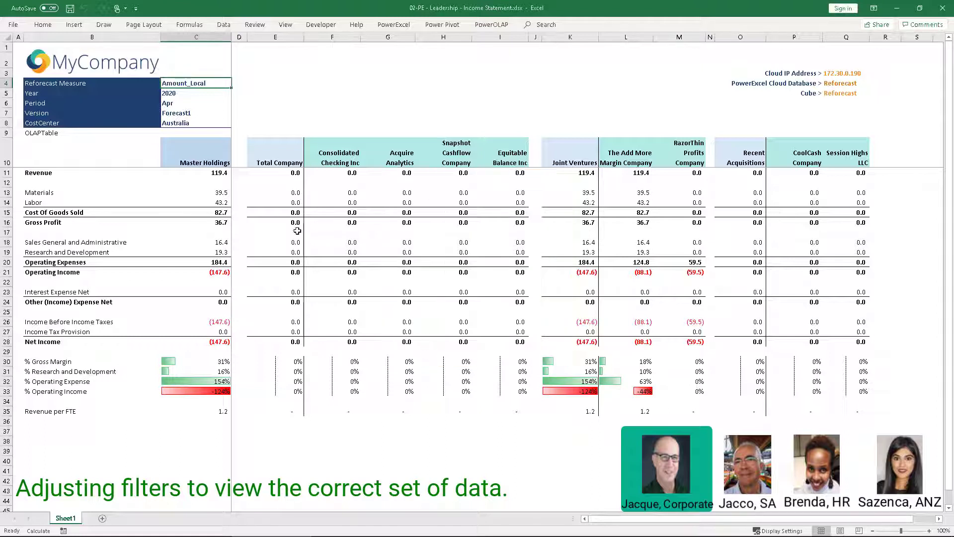
left_click(166, 94)
left_click(167, 106)
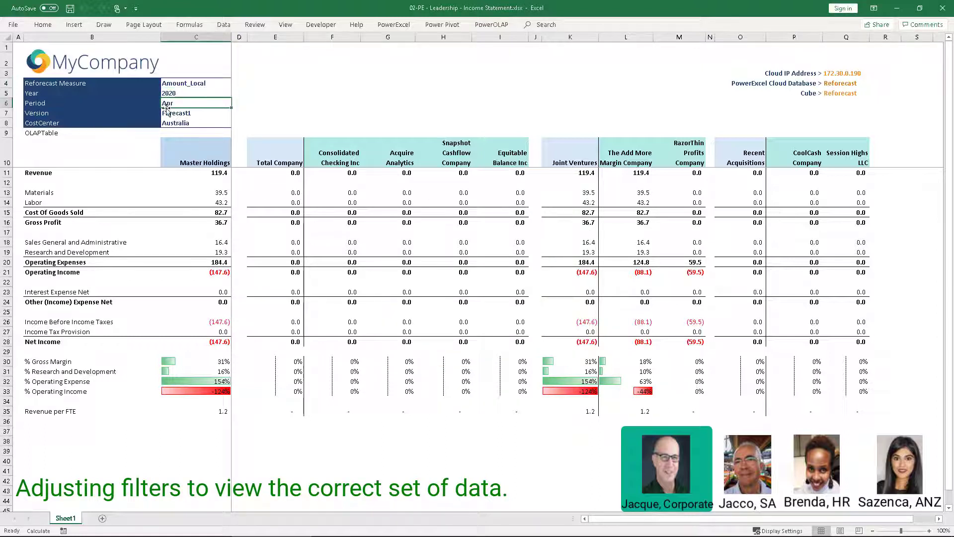
left_click(167, 114)
left_click(171, 122)
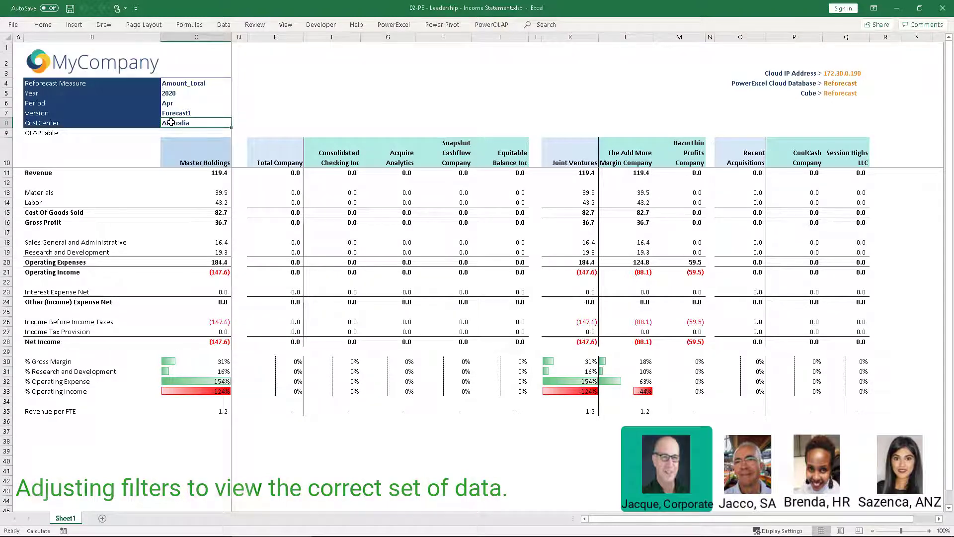
key("F9")
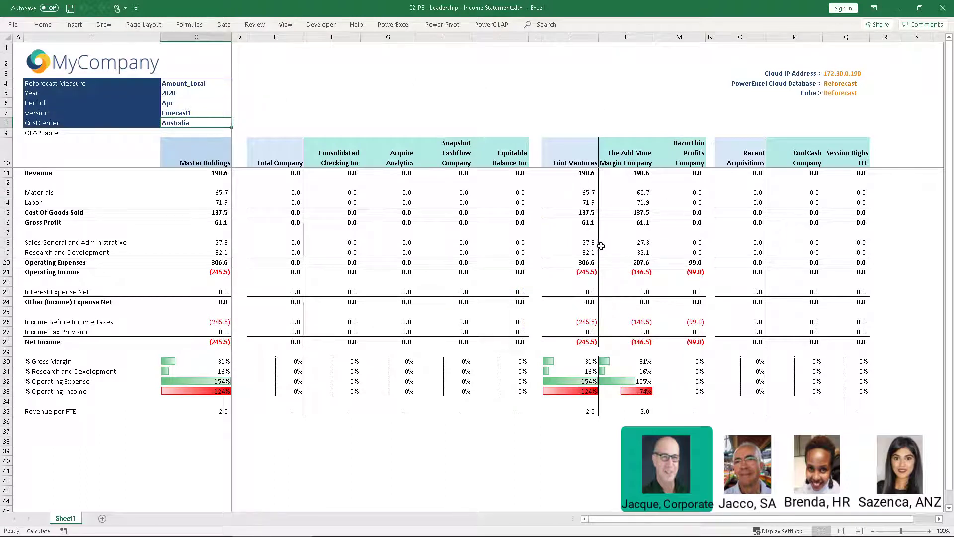
Insert a People Costs line above Research and Development in the income statement and check The Add More Margin Company's amount
left_click(70, 250)
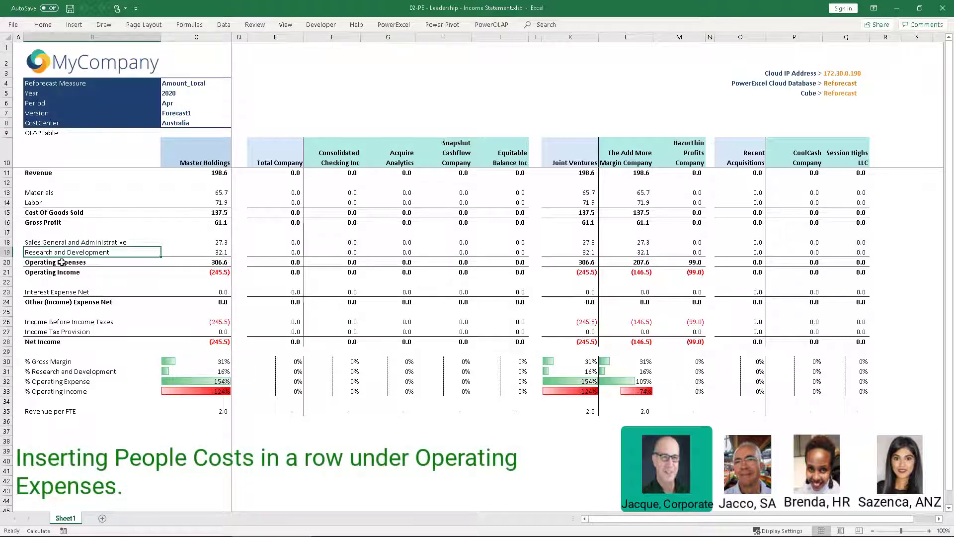
key("ctrl+shift+plus")
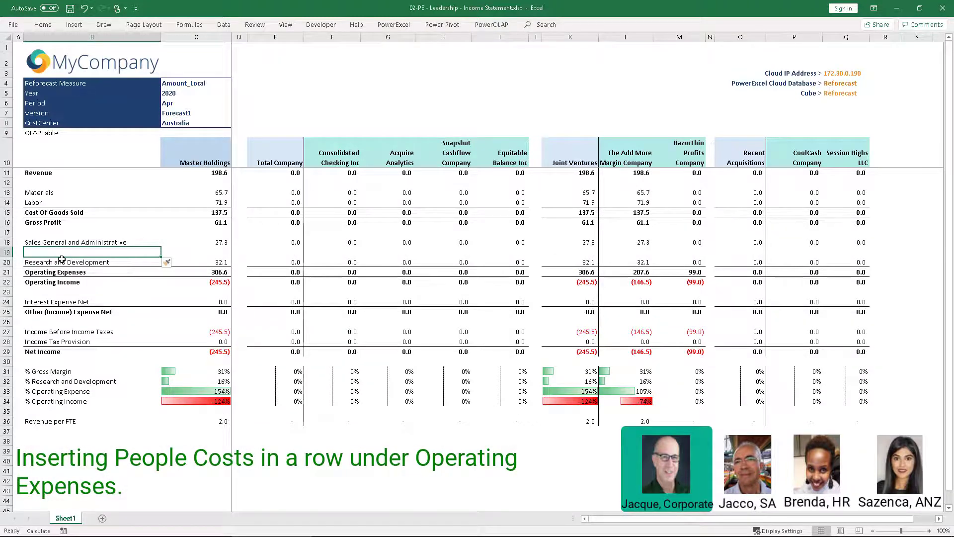
type("Peo")
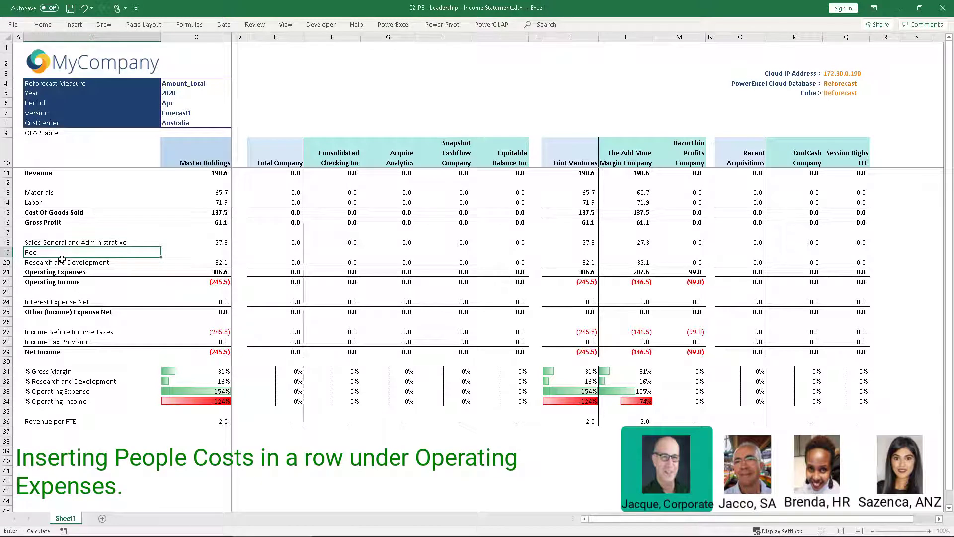
type("ple C")
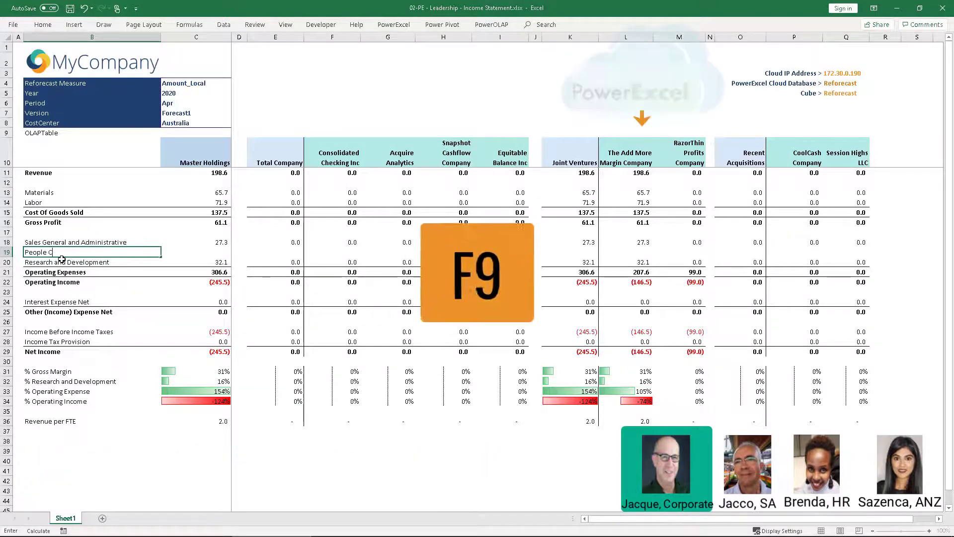
type("osts")
key("Return")
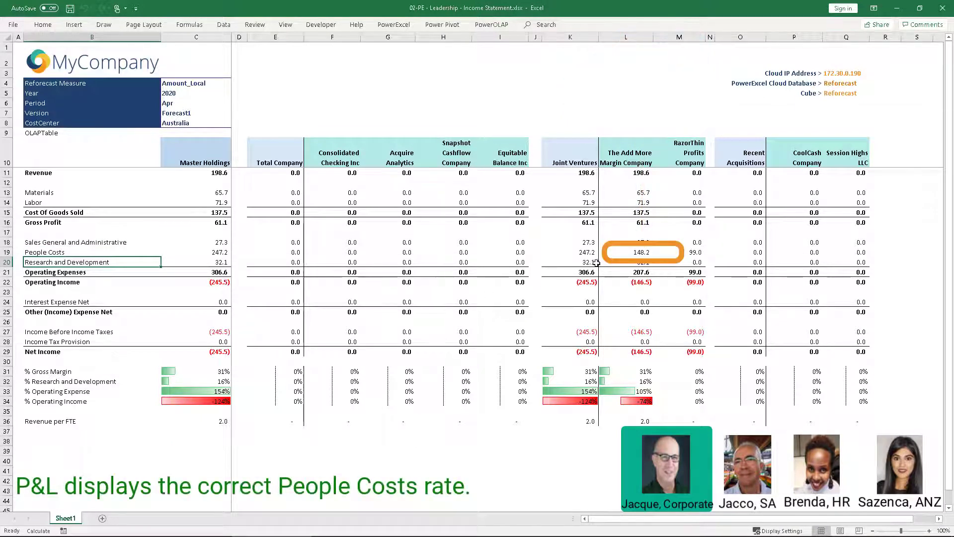
left_click(628, 253)
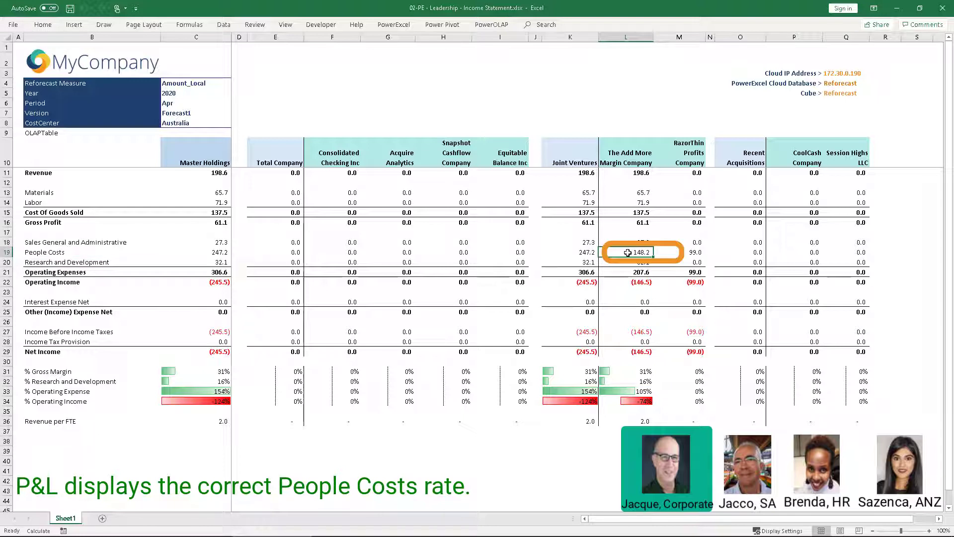